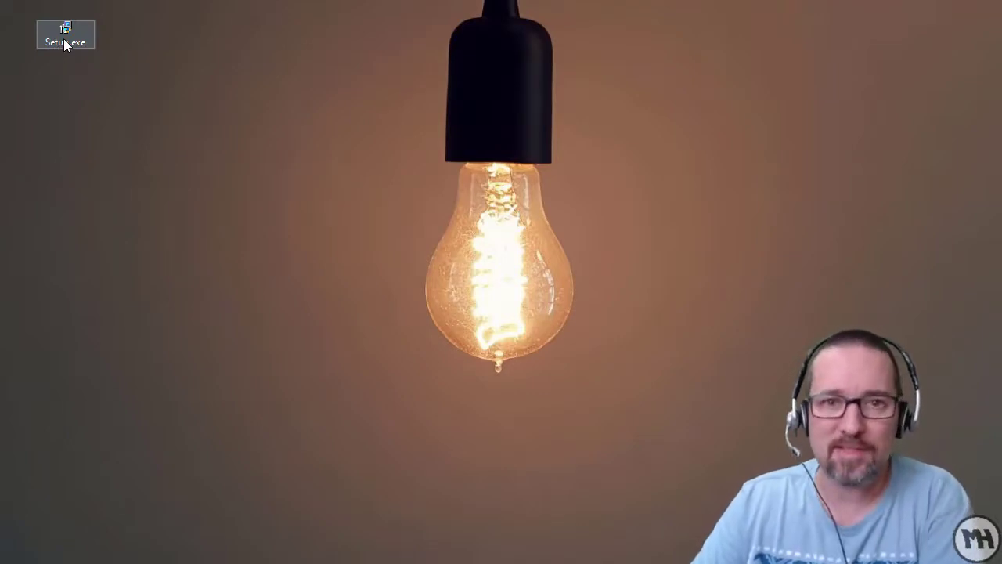
# Launch Setup.exe with admin approval and move past the All The Answers! 1.10 welcome page.
pyautogui.doubleClick(66, 44)
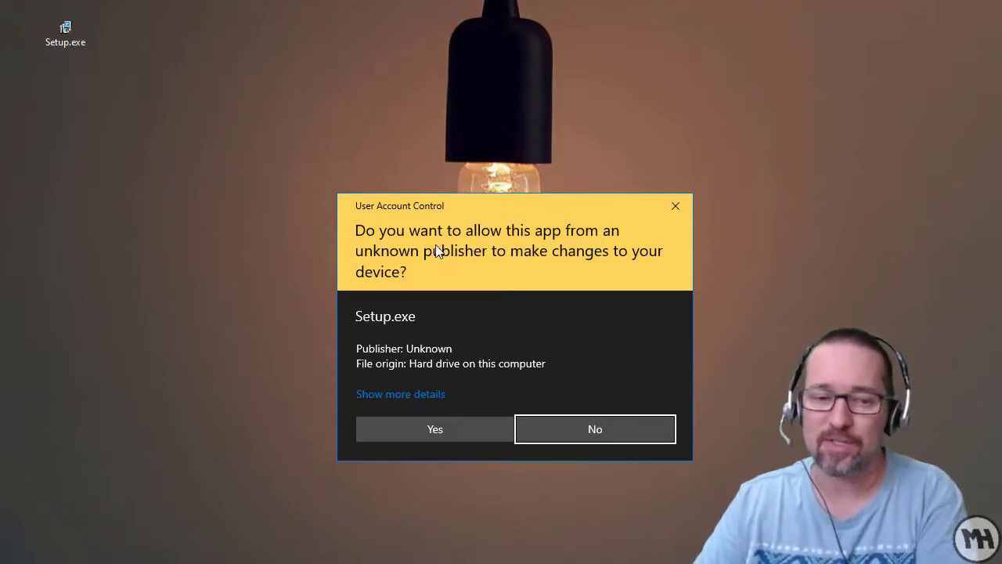
pyautogui.click(449, 429)
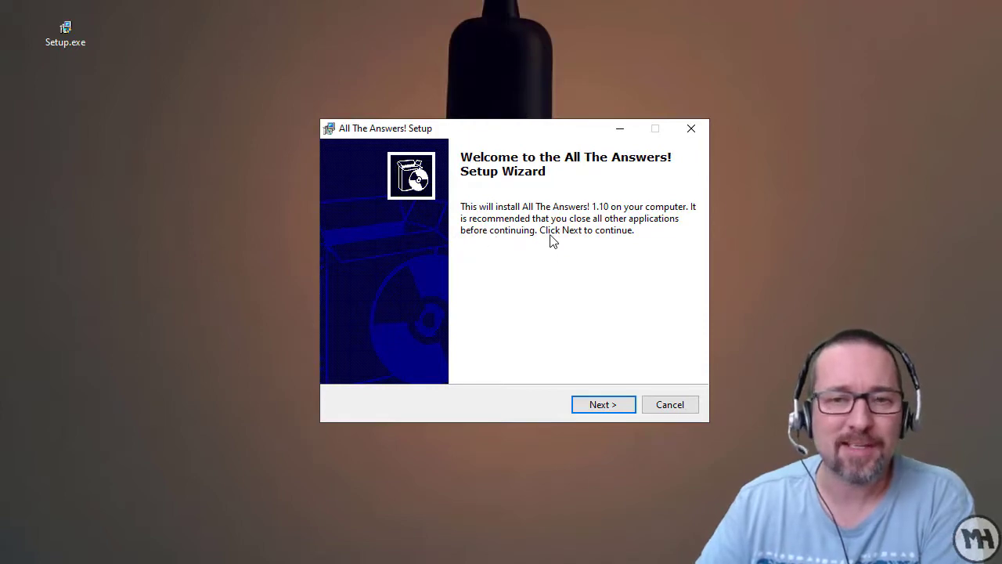
pyautogui.click(616, 406)
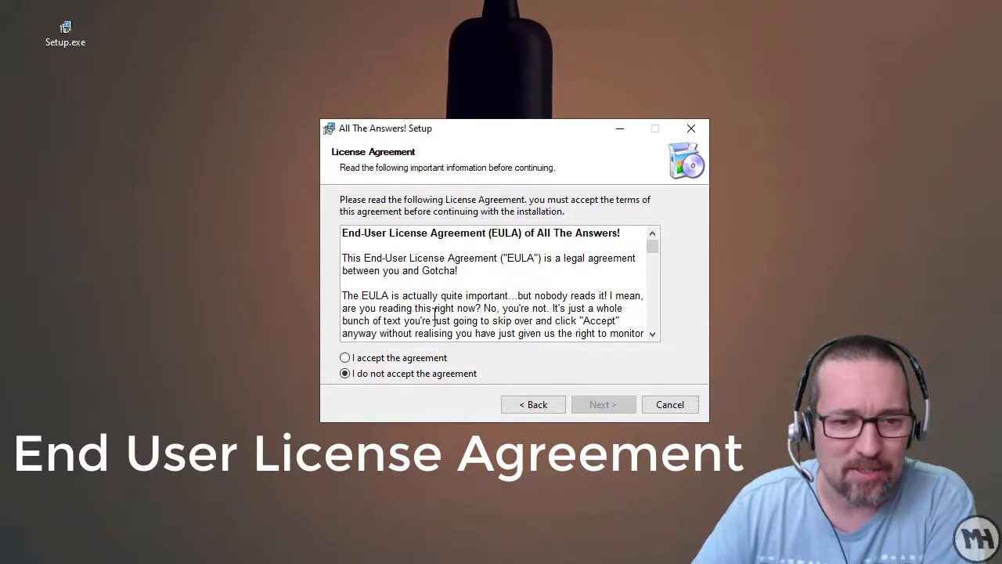
# Scroll down through the end-user license agreement text.
pyautogui.click(652, 334)
pyautogui.click(652, 334)
pyautogui.click(652, 333)
pyautogui.click(652, 335)
pyautogui.click(652, 334)
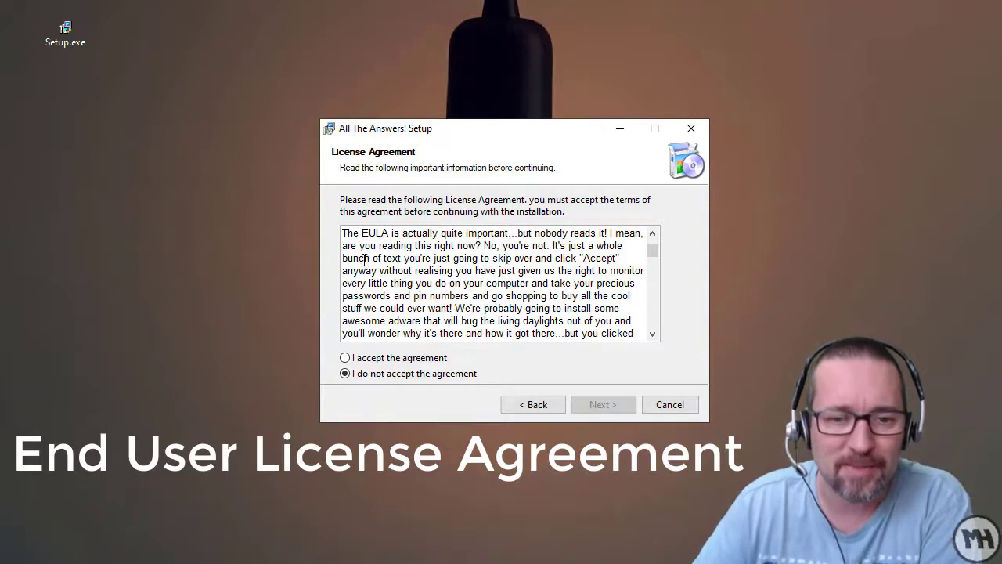
pyautogui.click(652, 335)
pyautogui.click(652, 335)
pyautogui.click(652, 335)
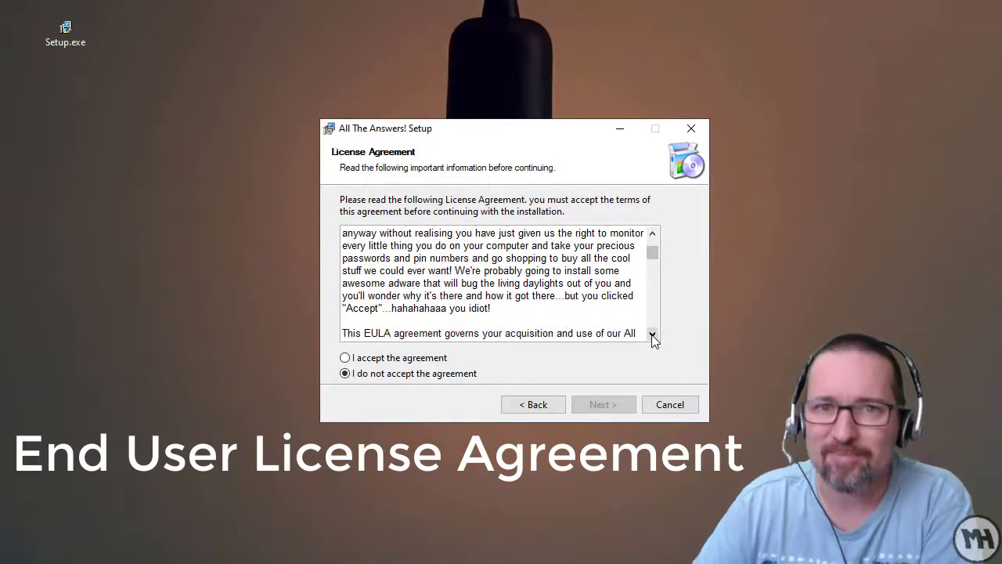
# Accept the license agreement and continue to the user information page.
pyautogui.click(401, 358)
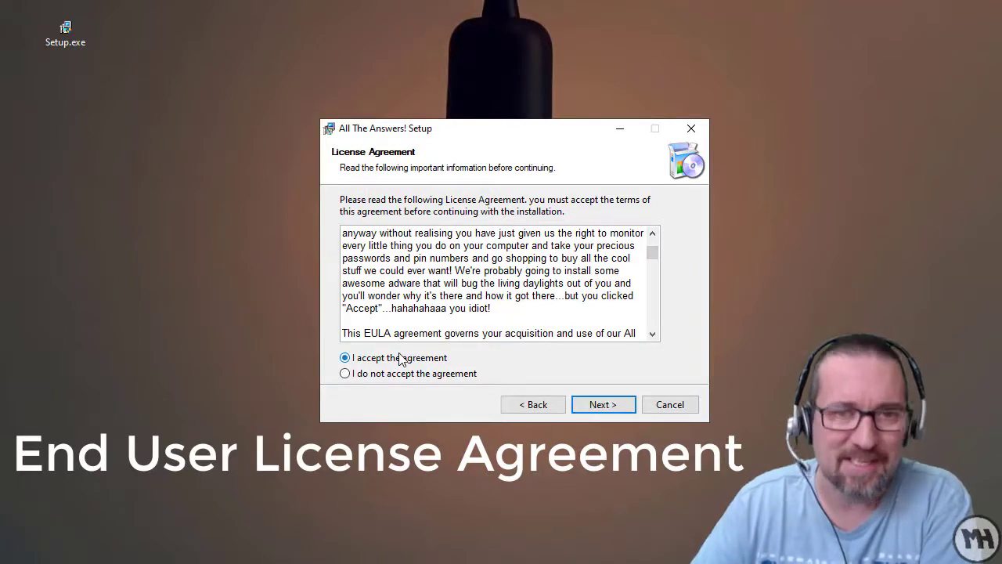
pyautogui.moveTo(653, 256)
pyautogui.mouseDown()
pyautogui.moveTo(653, 332)
pyautogui.moveTo(654, 236)
pyautogui.mouseUp()
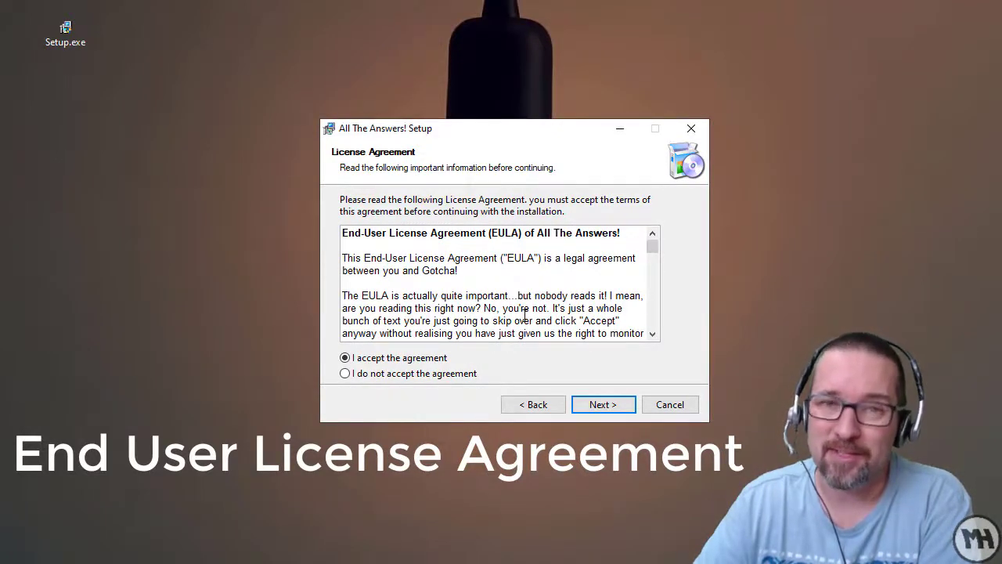
pyautogui.click(602, 404)
# Keep the prefilled user name, enter NA as the organization, and paste the serial number.
pyautogui.moveTo(432, 221); pyautogui.dragTo(320, 221)
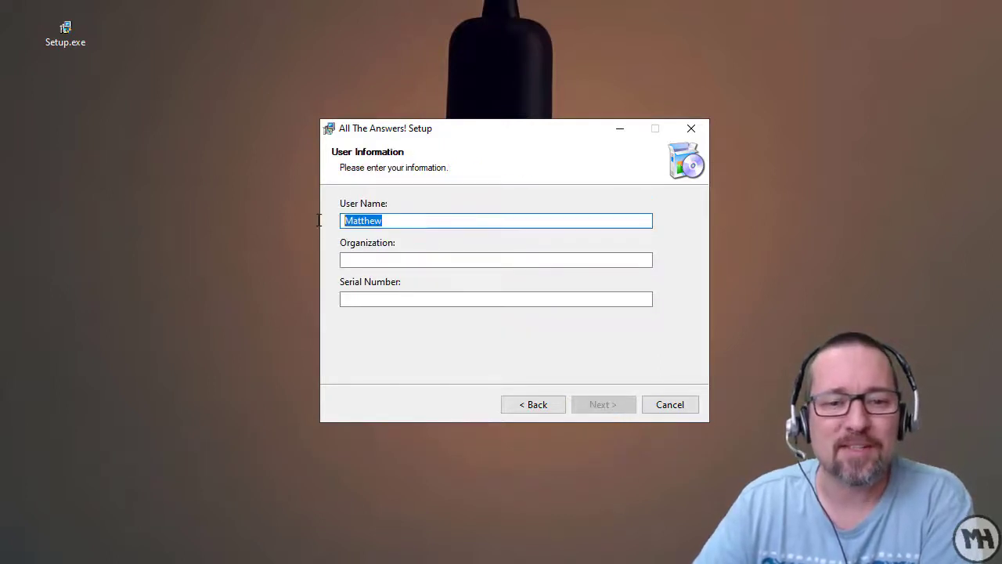
pyautogui.click(439, 263)
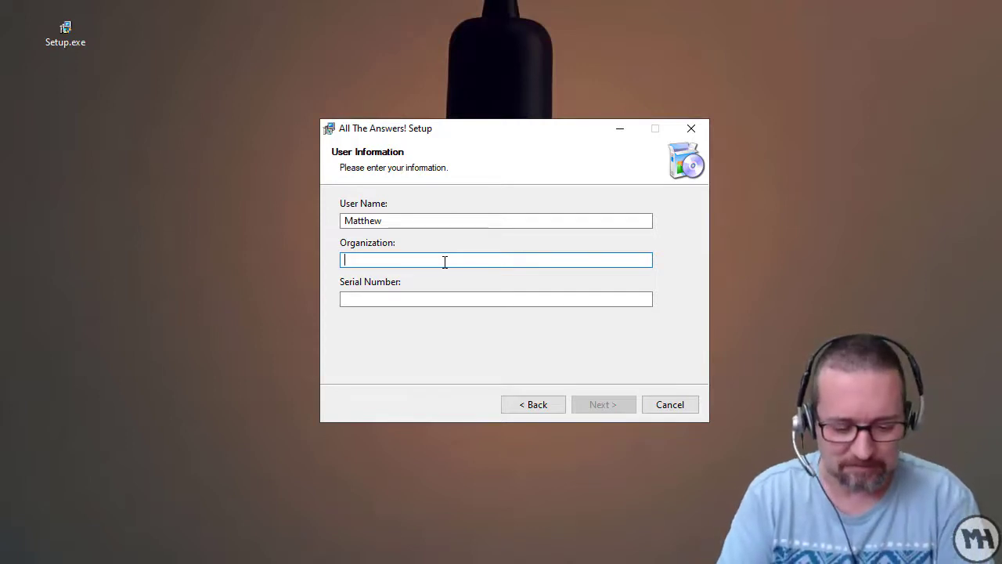
pyautogui.write('NA')
pyautogui.press('Tab')
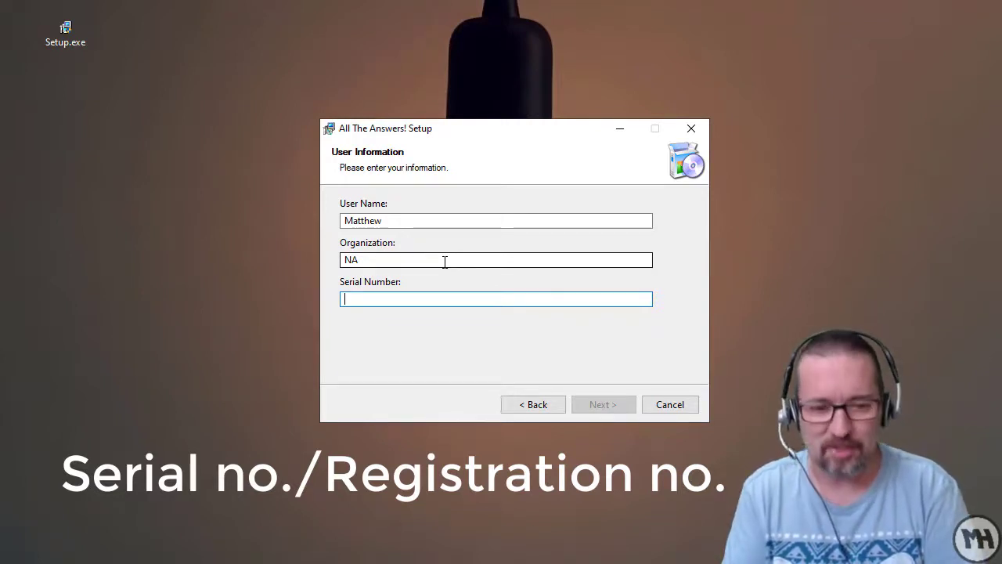
pyautogui.hotkey('ctrl', 'v')
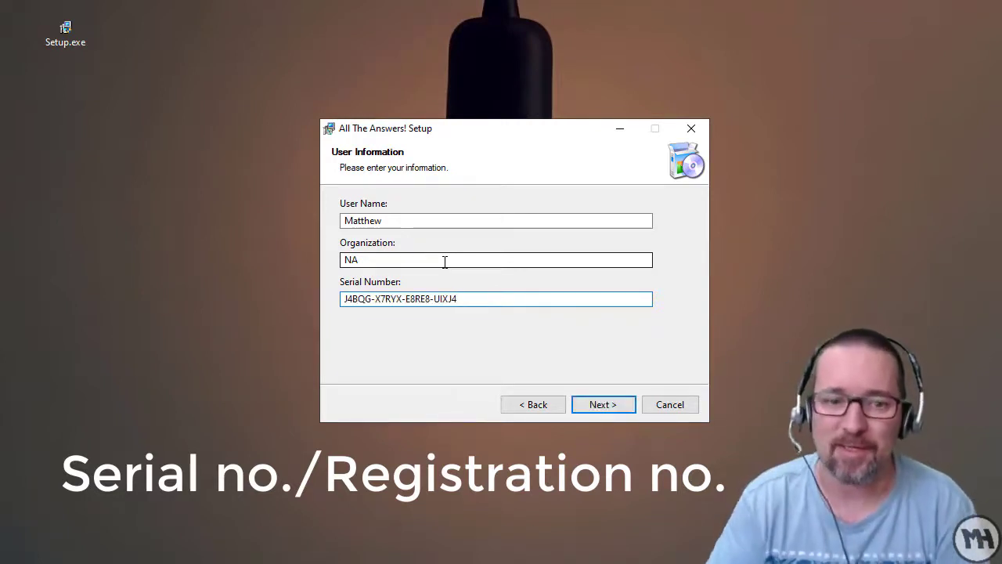
# Install into the default Program Files folder with a desktop icon, finishing without launching the program.
pyautogui.click(610, 408)
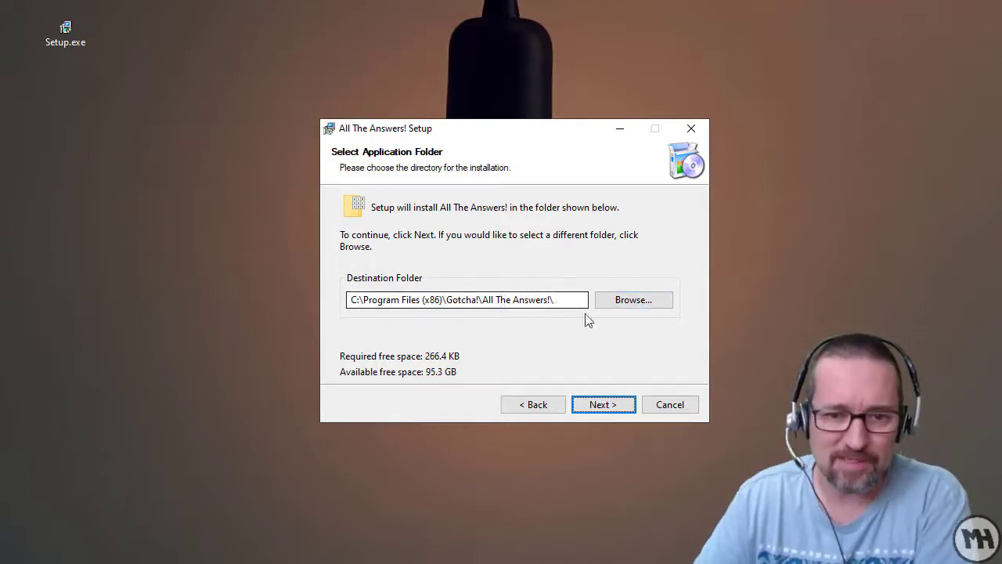
pyautogui.click(608, 406)
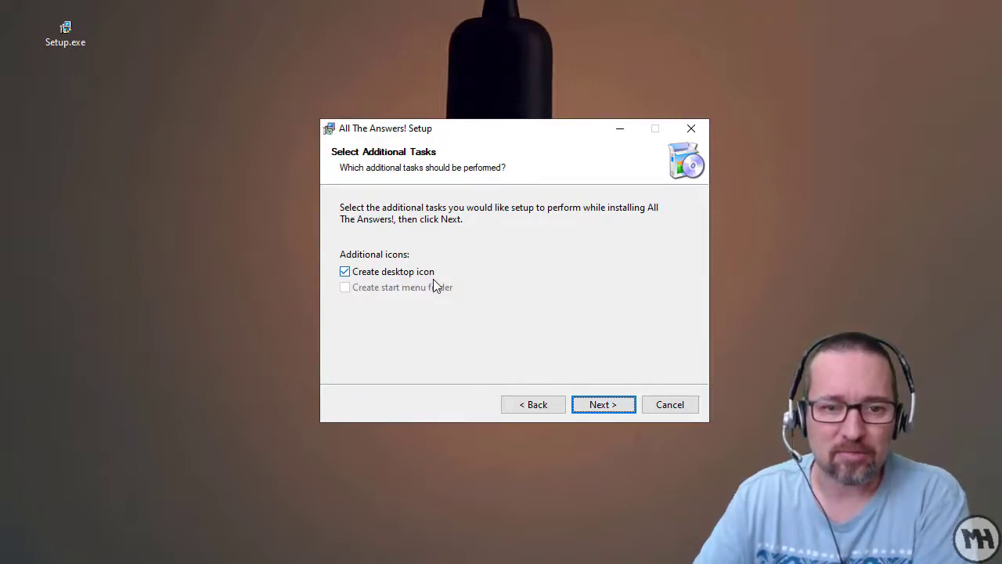
pyautogui.click(611, 404)
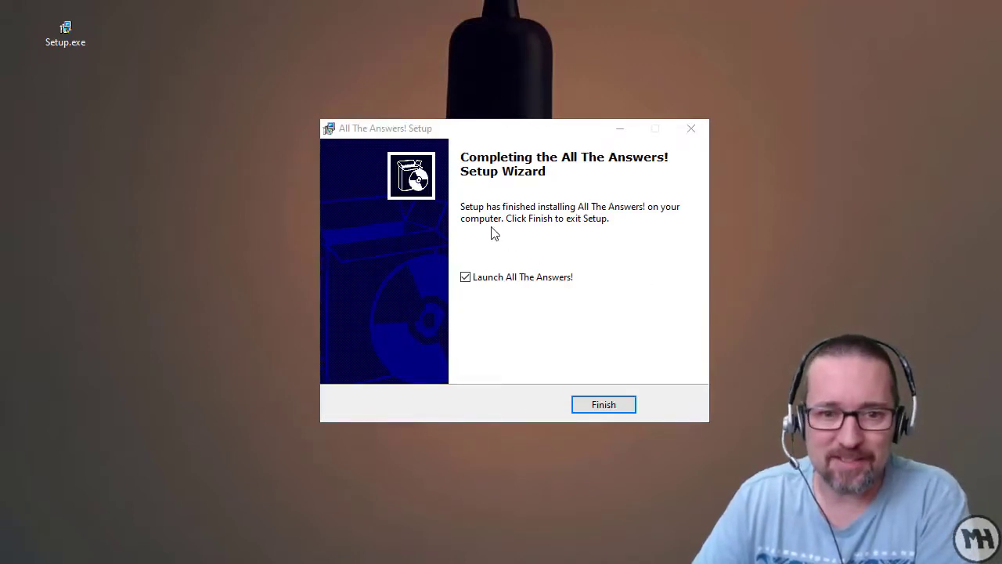
pyautogui.click(472, 283)
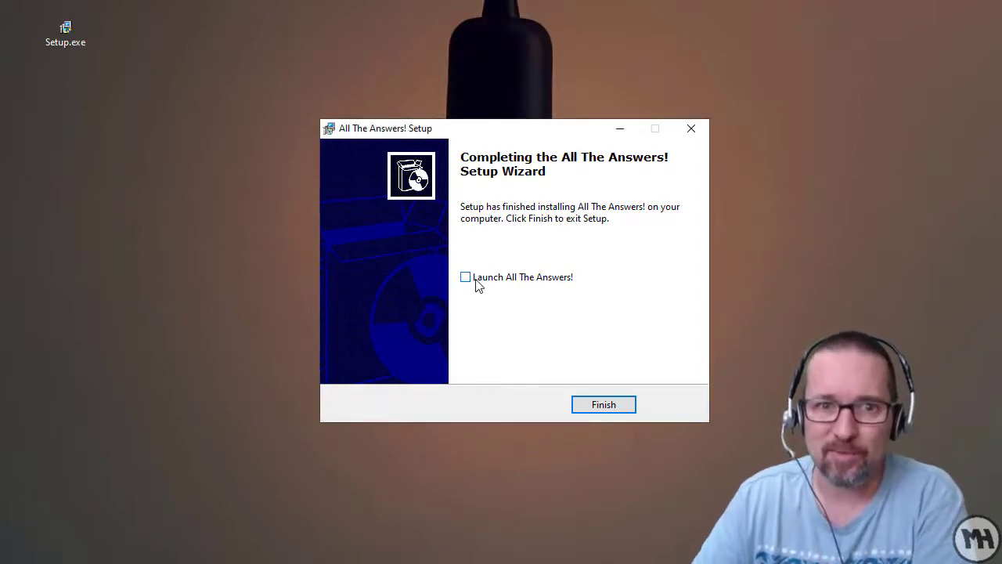
pyautogui.click(602, 404)
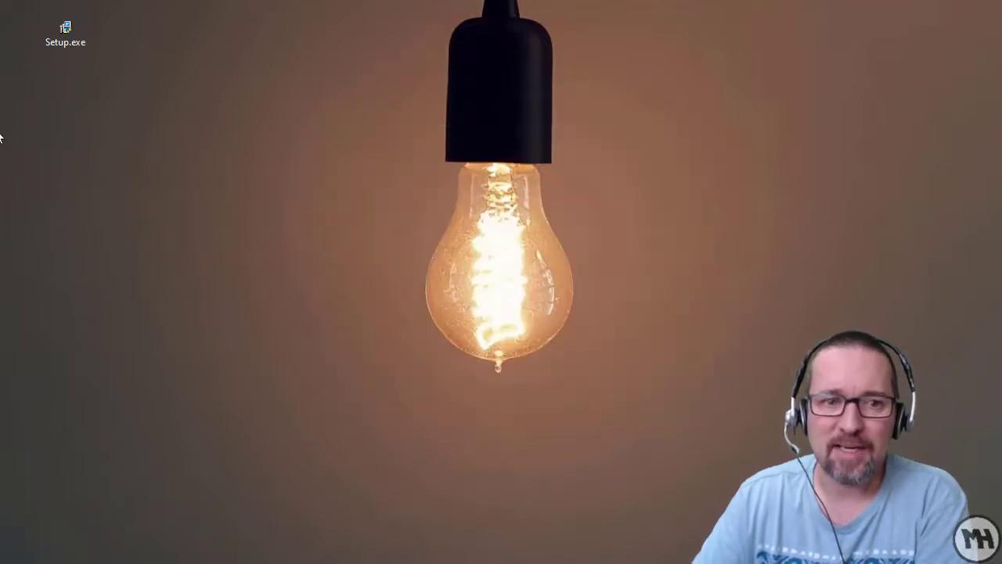
pyautogui.moveTo(362, 180); pyautogui.dragTo(394, 116)
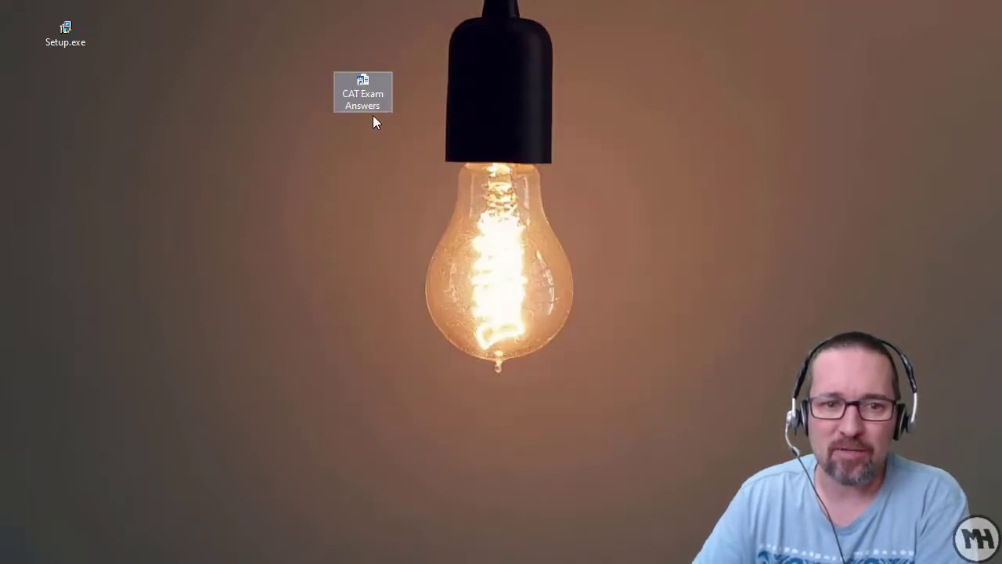
pyautogui.click(370, 155)
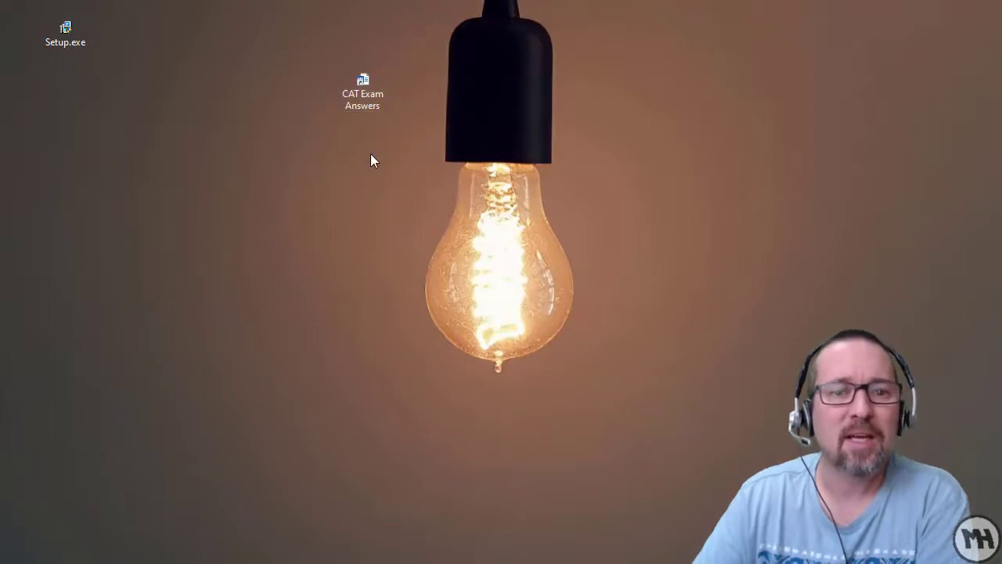
pyautogui.moveTo(364, 111)
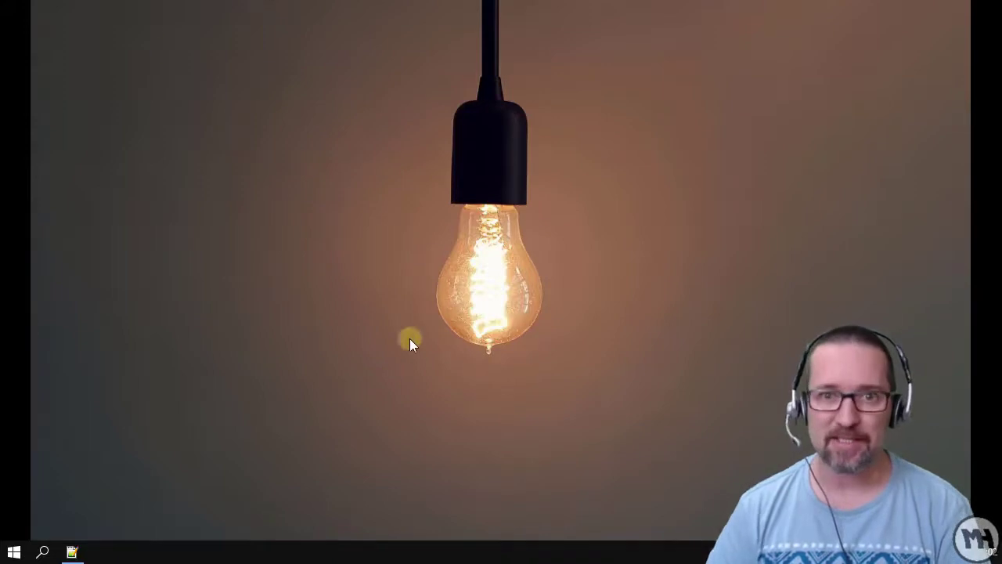
# Go to the Apps page of Windows Settings from the Start menu.
pyautogui.click(14, 552)
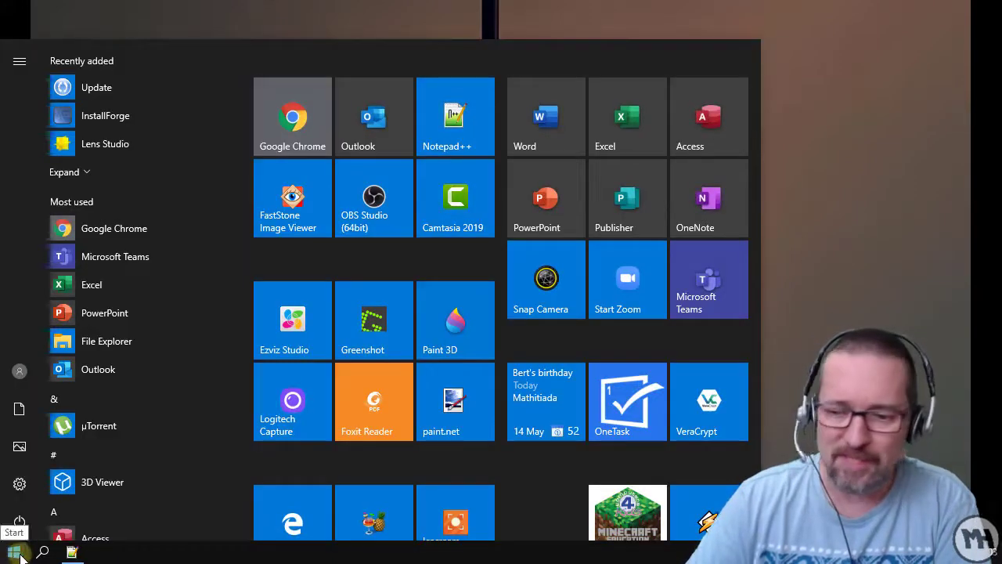
pyautogui.moveTo(22, 482)
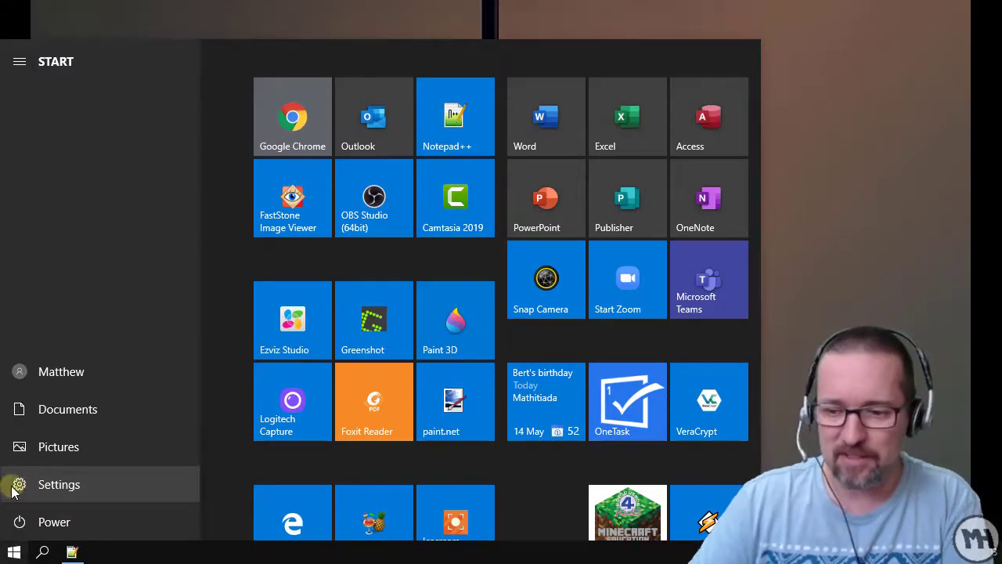
pyautogui.click(12, 488)
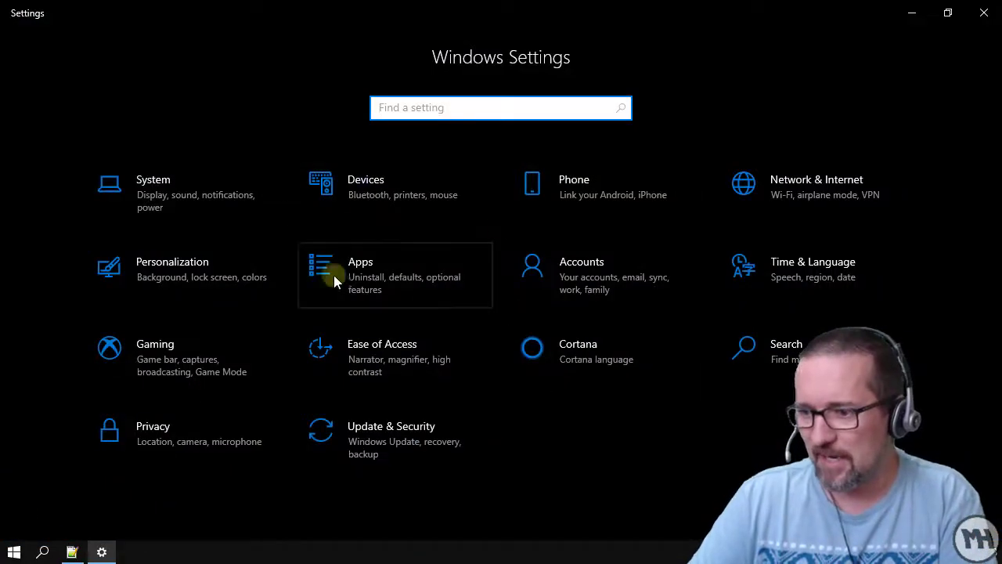
pyautogui.click(411, 283)
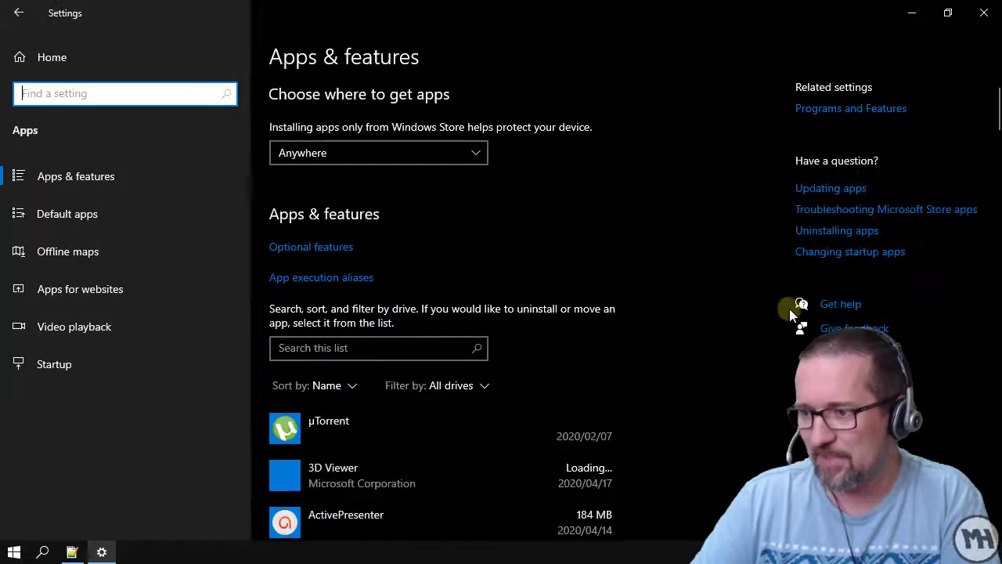
# Sort the Apps & features list by install date so All The Answers! appears first.
pyautogui.scroll(-3, 700, 349)
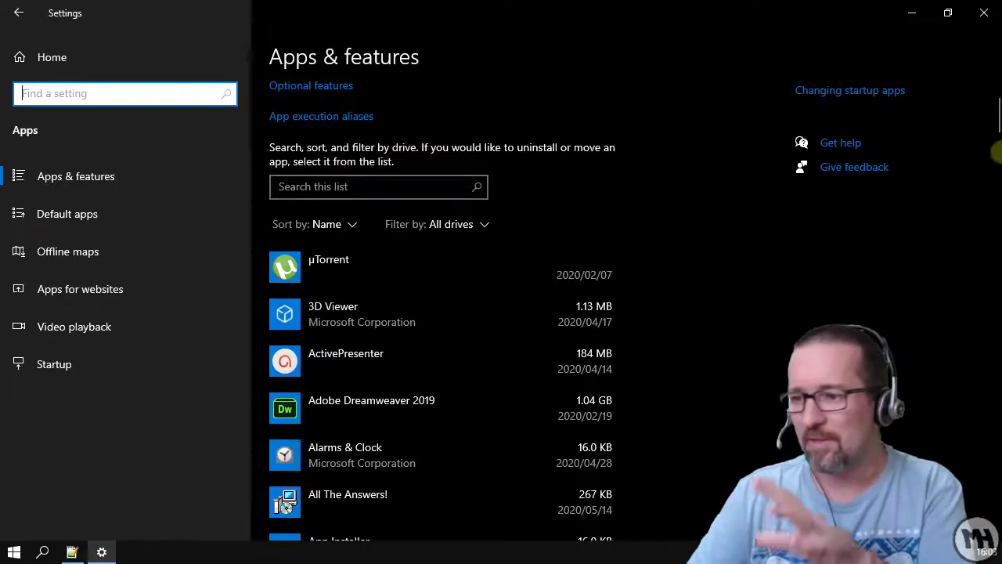
pyautogui.click(996, 163)
pyautogui.moveTo(995, 162); pyautogui.dragTo(990, 87)
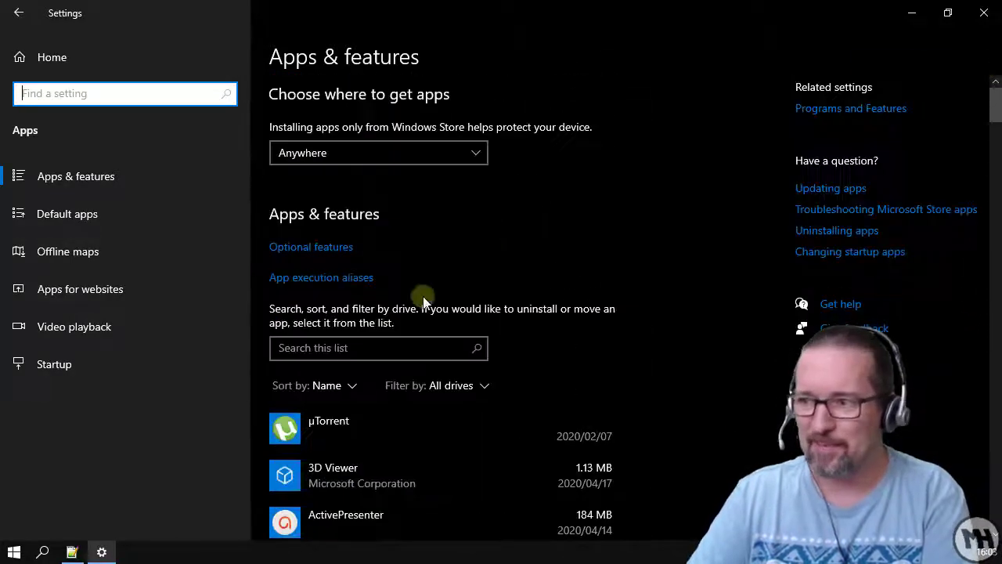
pyautogui.scroll(-1, 431, 412)
pyautogui.scroll(-1, 431, 413)
pyautogui.click(351, 224)
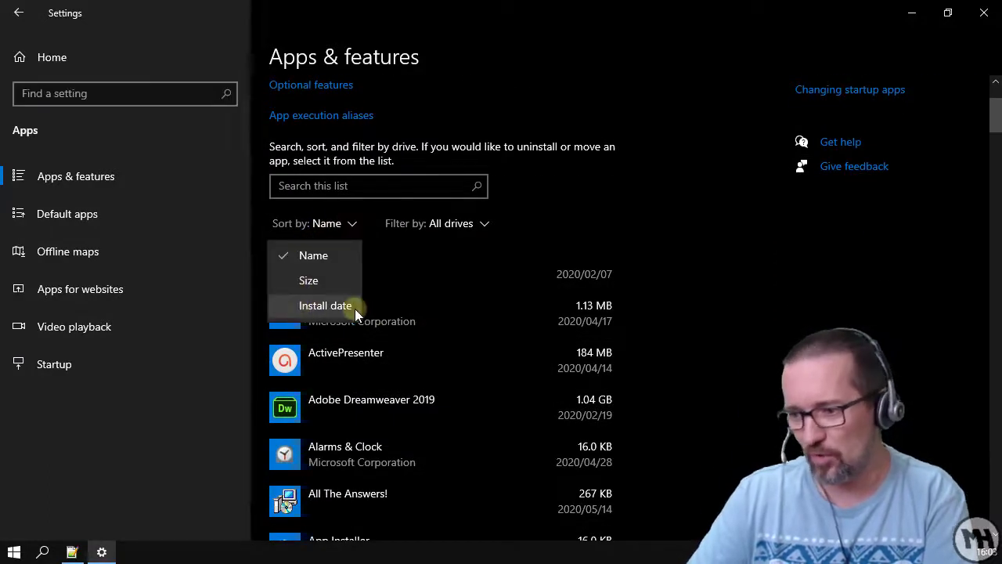
pyautogui.click(324, 305)
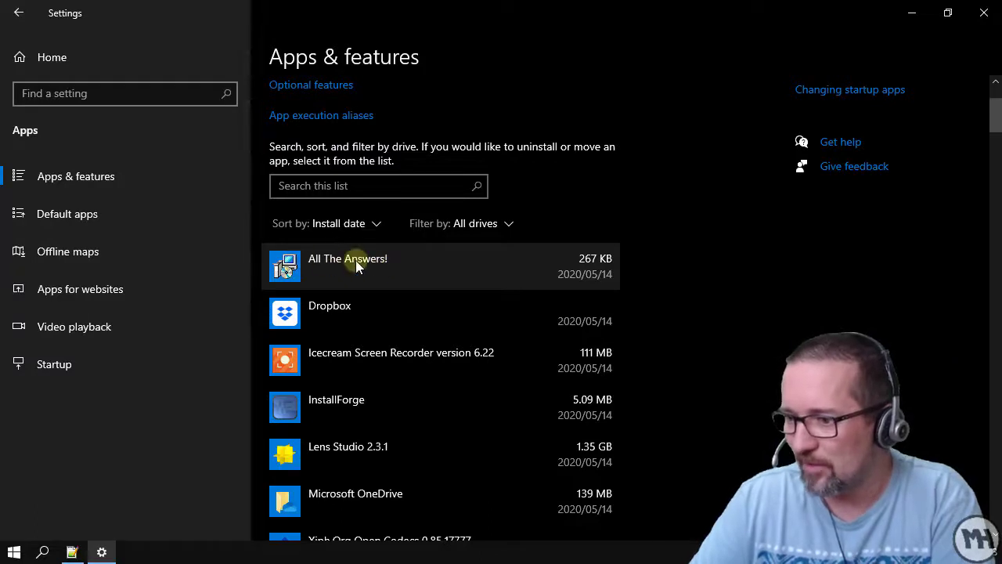
# Uninstall All The Answers! from Apps & features, approving the admin prompt and removal confirmation.
pyautogui.click(477, 266)
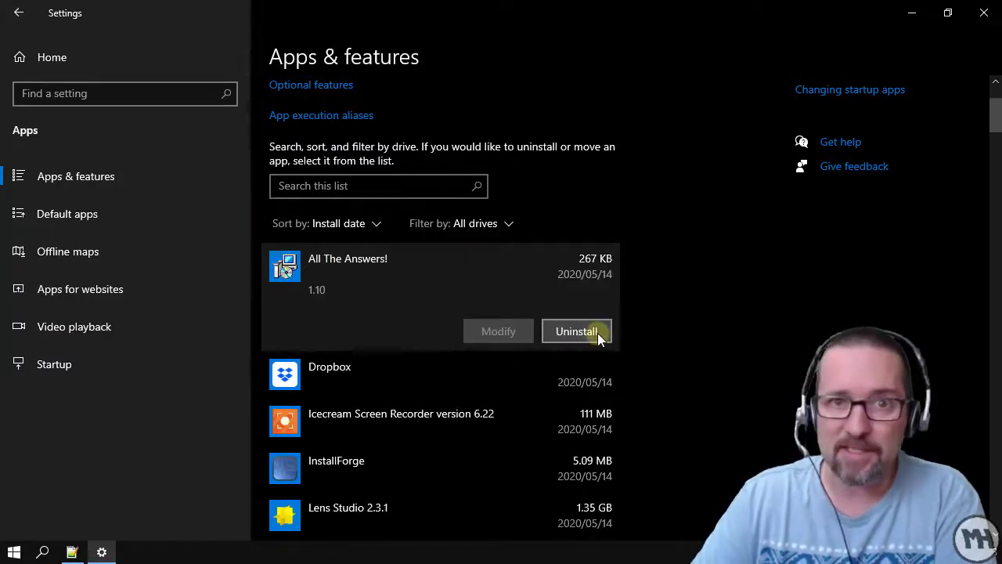
pyautogui.click(575, 331)
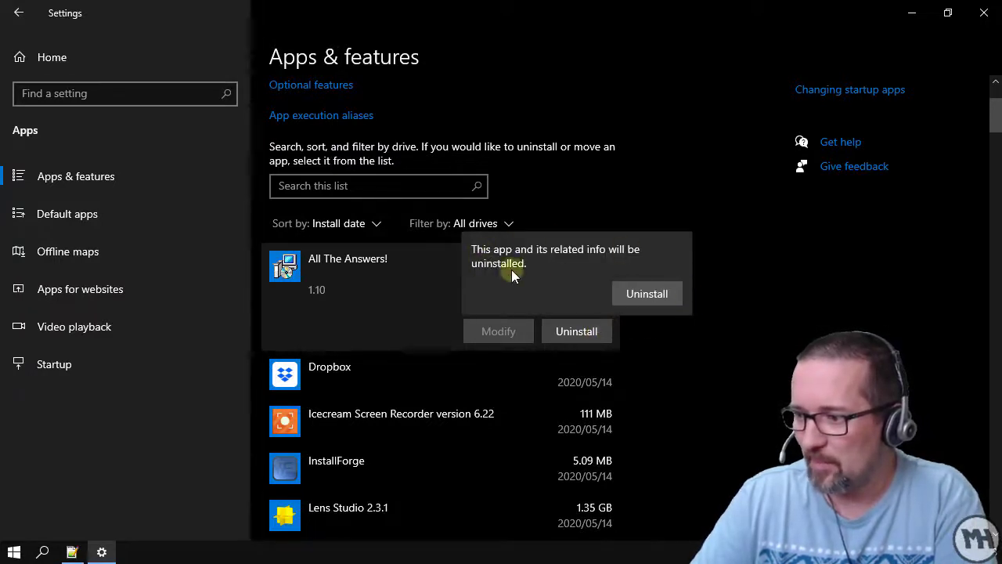
pyautogui.click(646, 293)
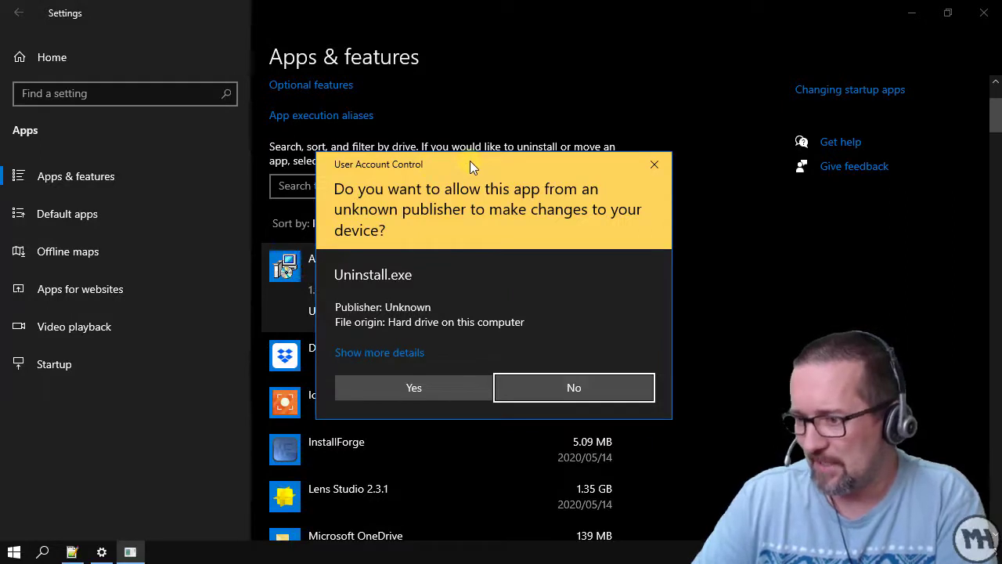
pyautogui.click(409, 353)
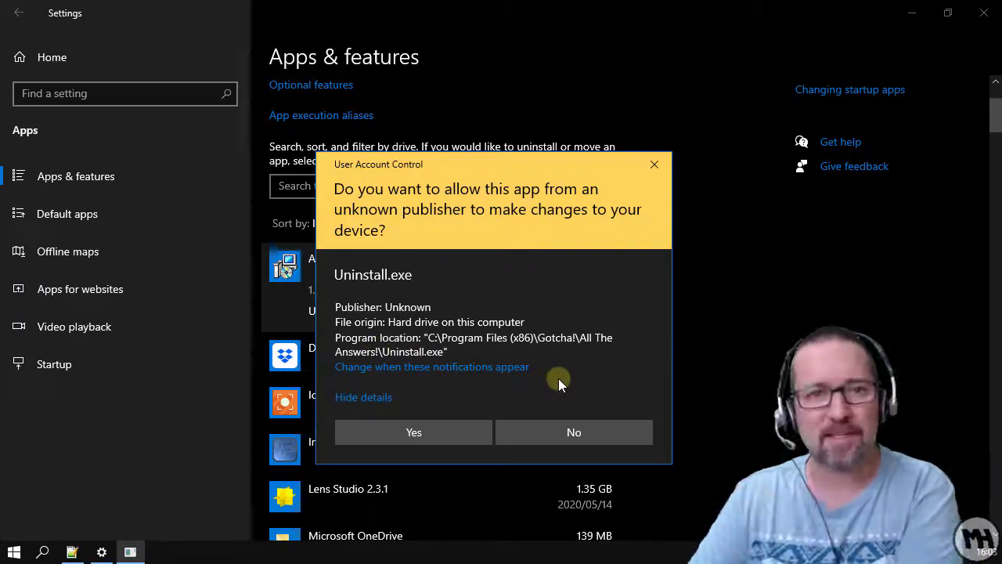
pyautogui.click(421, 432)
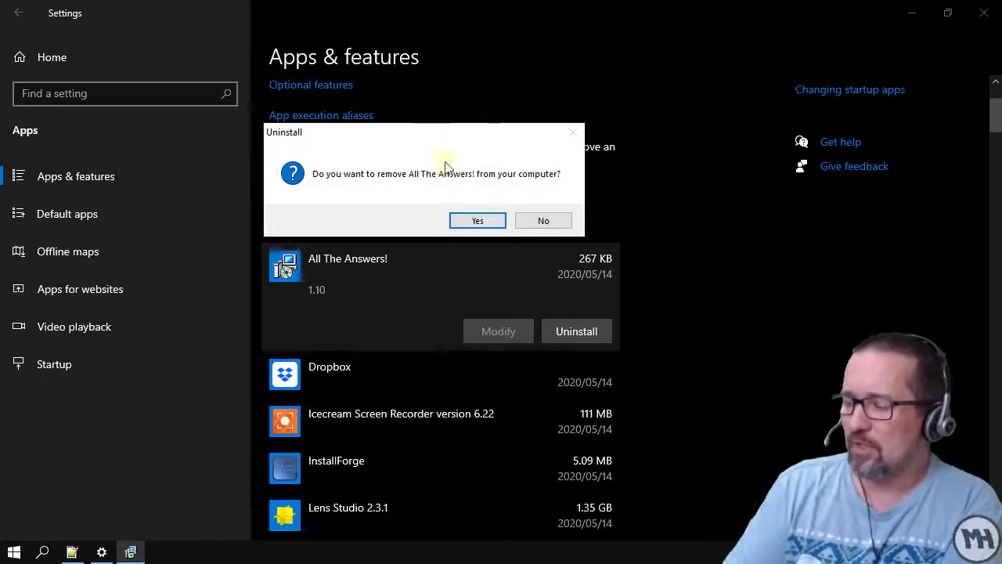
pyautogui.click(477, 221)
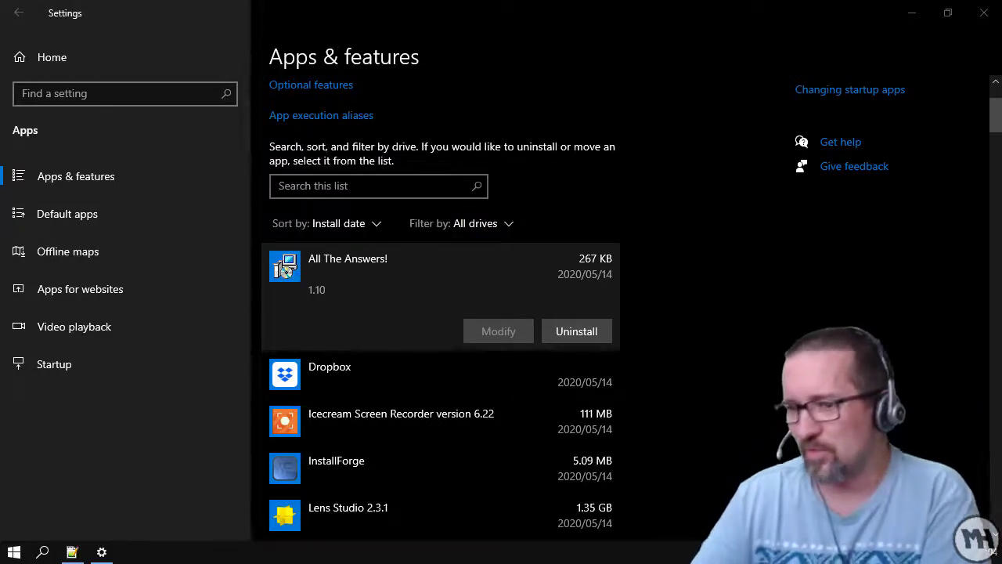